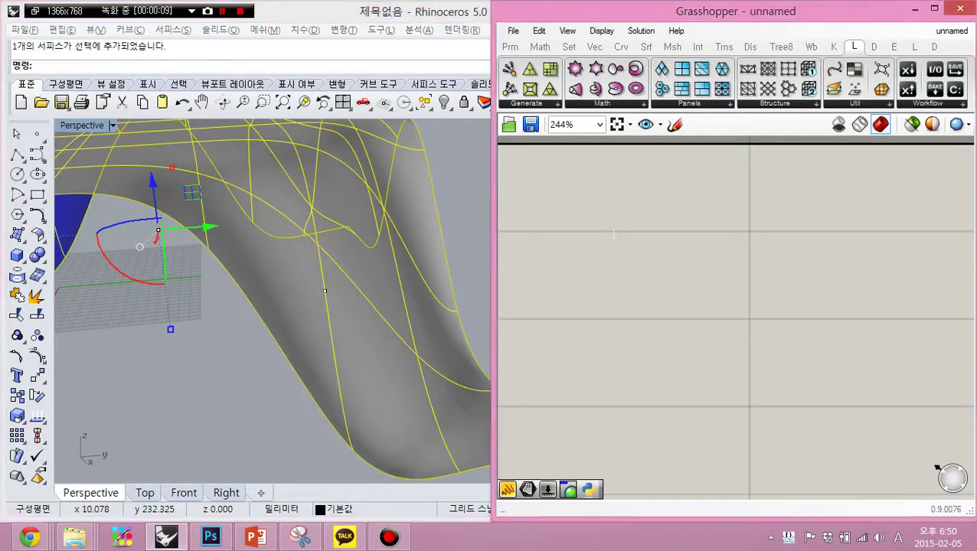
Step: Add a Surface parameter to the canvas and reference the selected curved surface from Rhino in it
double_click(612, 234)
type("surface")
left_click(610, 191)
right_click(624, 237)
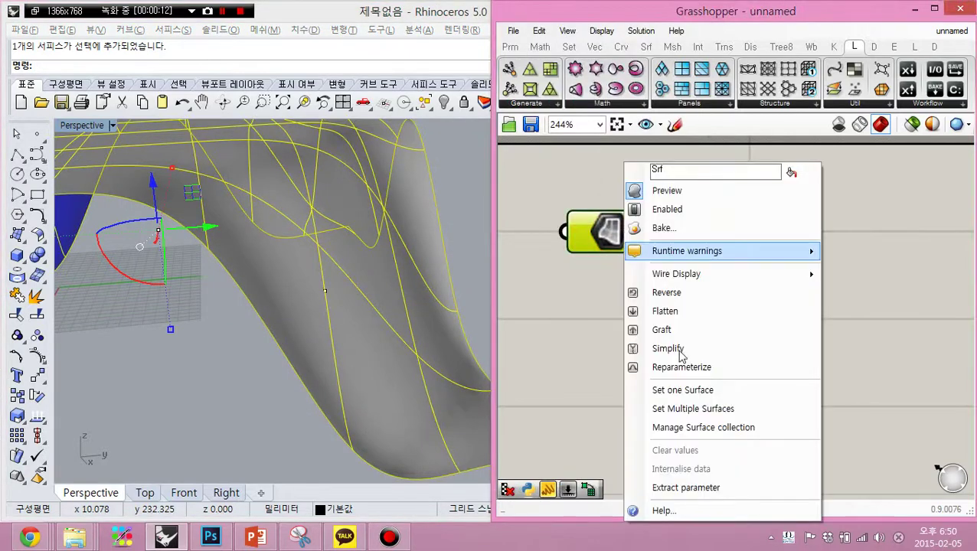
left_click(693, 388)
Step: Add a Point parameter below the Surface parameter and reference the Rhino point on the surface in it
left_click_drag(238, 414, 396, 250)
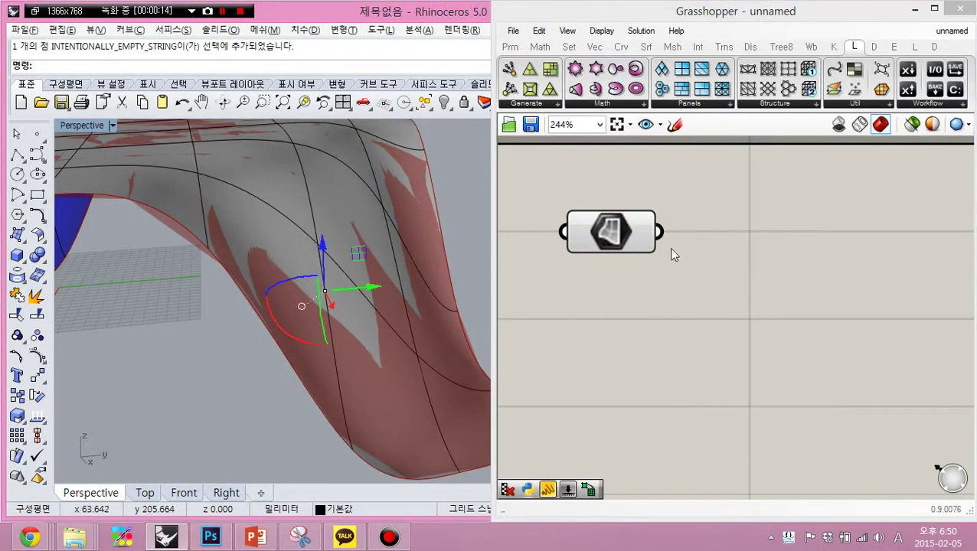
double_click(608, 332)
type("point")
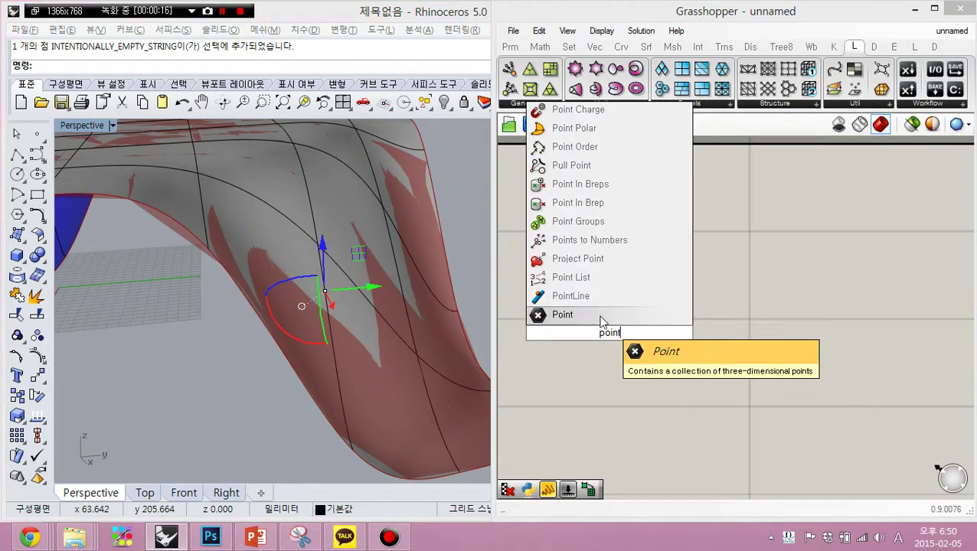
key("Return")
right_click(607, 333)
left_click(662, 389)
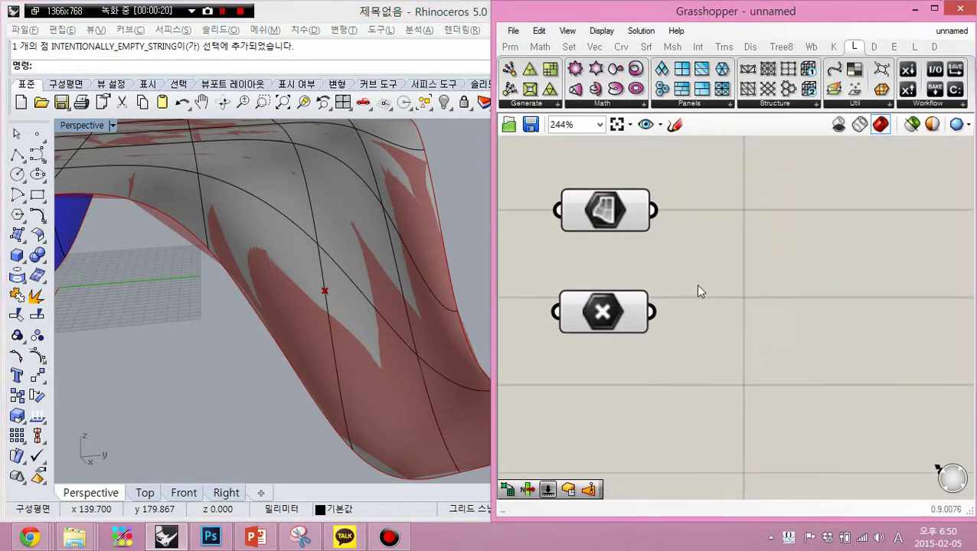
scroll(691, 301, "up", 2)
left_click_drag(653, 353, 582, 175)
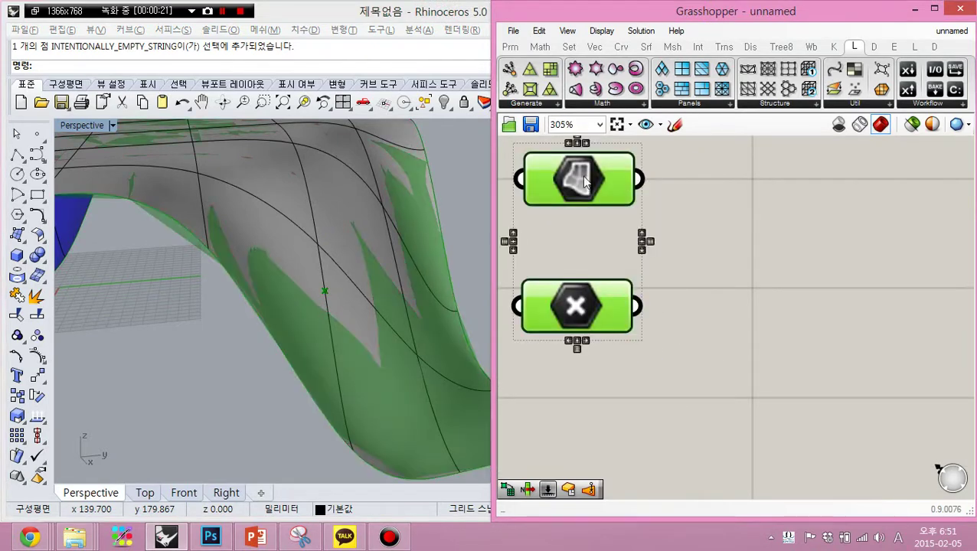
left_click(712, 201)
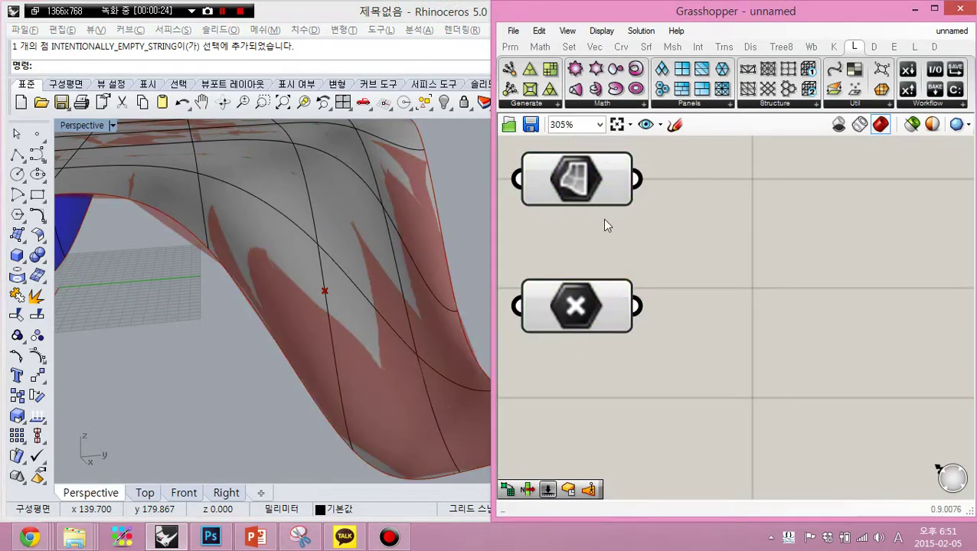
left_click(584, 169)
left_click(578, 303)
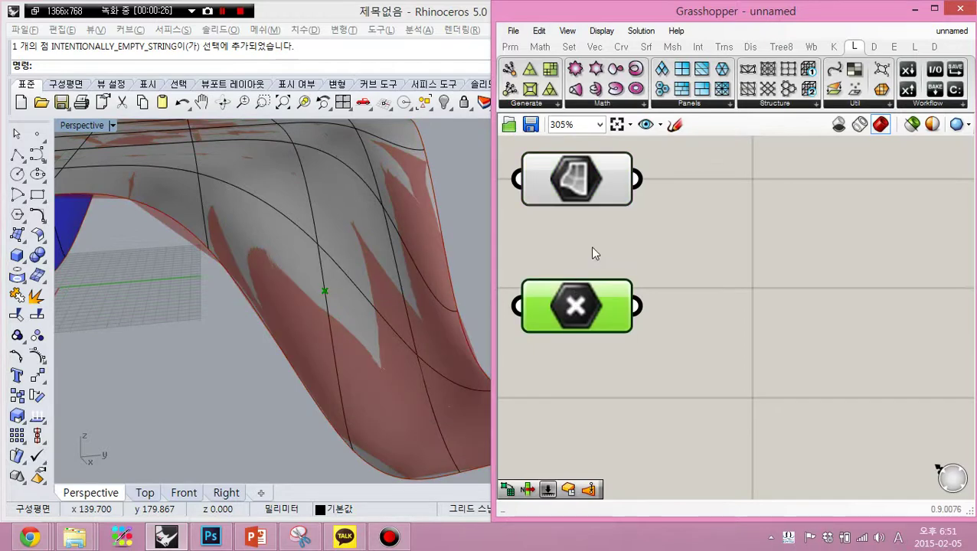
left_click(567, 241)
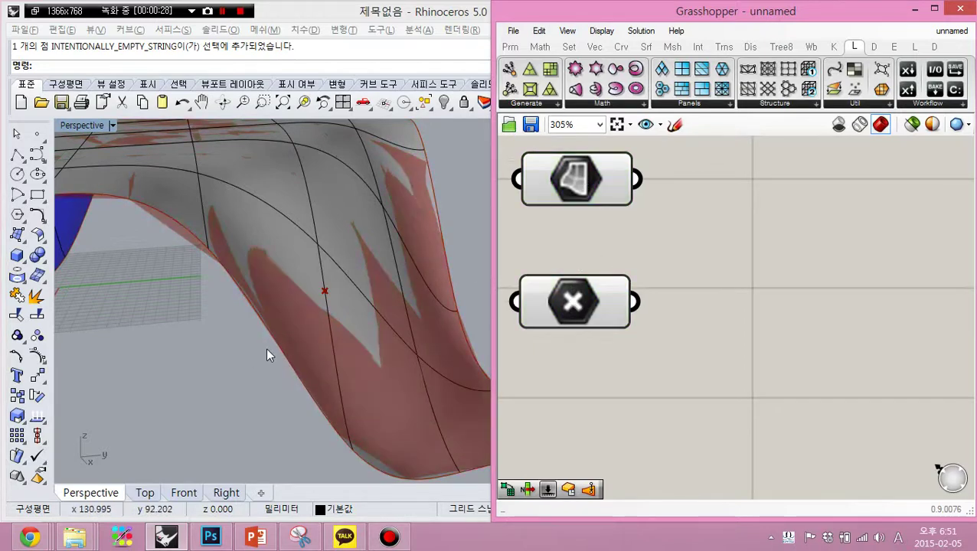
Step: Hide the original surface in the Rhino viewport so only the Grasshopper preview is displayed
right_click_drag(266, 355, 290, 311)
left_click(315, 297)
key("ctrl+h")
scroll(290, 311, "down", 3)
Step: Set the Grasshopper preview mesh to High Quality and highlight the surface preview to check it
left_click(967, 124)
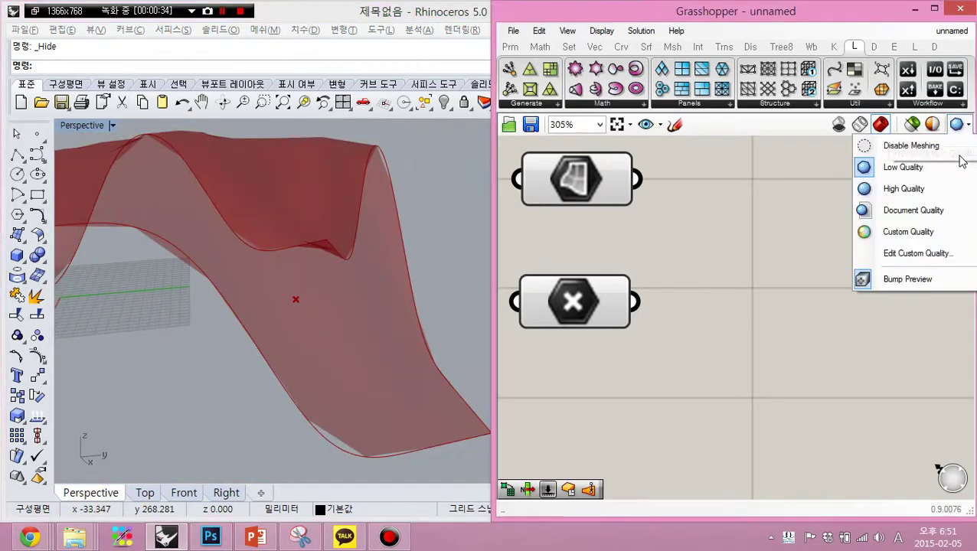
left_click(872, 189)
left_click(599, 179)
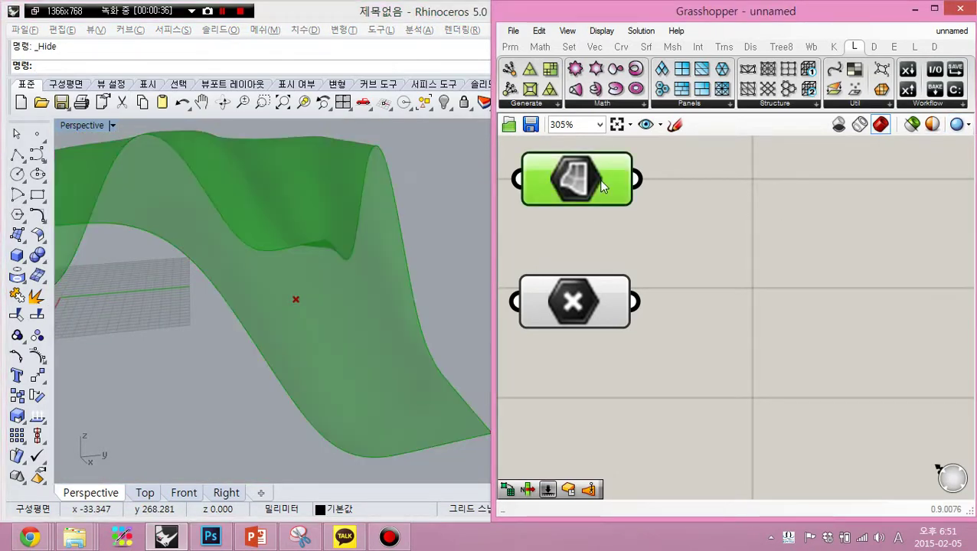
left_click(804, 225)
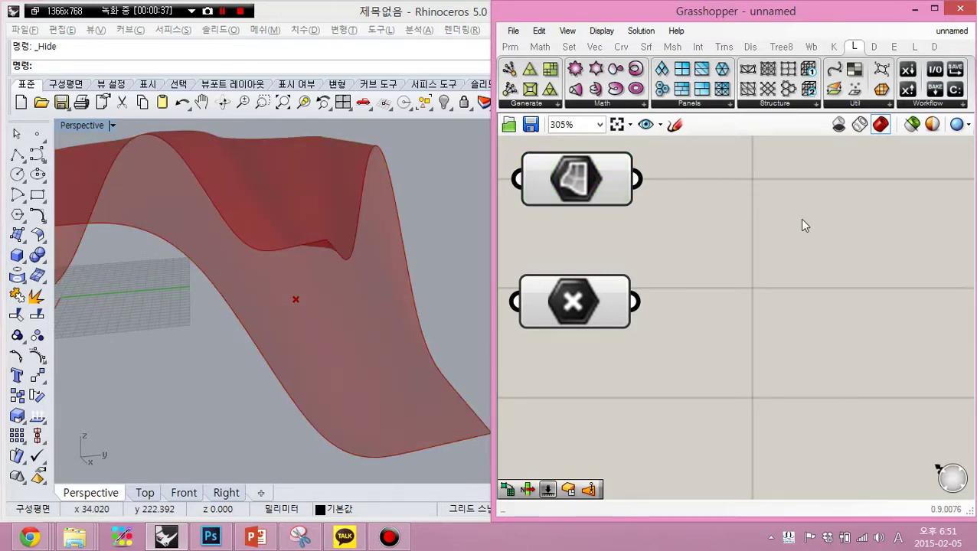
Step: Add an Evaluate Surface component, feed the Surface parameter into its S input, and move it away to leave room between them
double_click(804, 225)
type("eval")
left_click(785, 143)
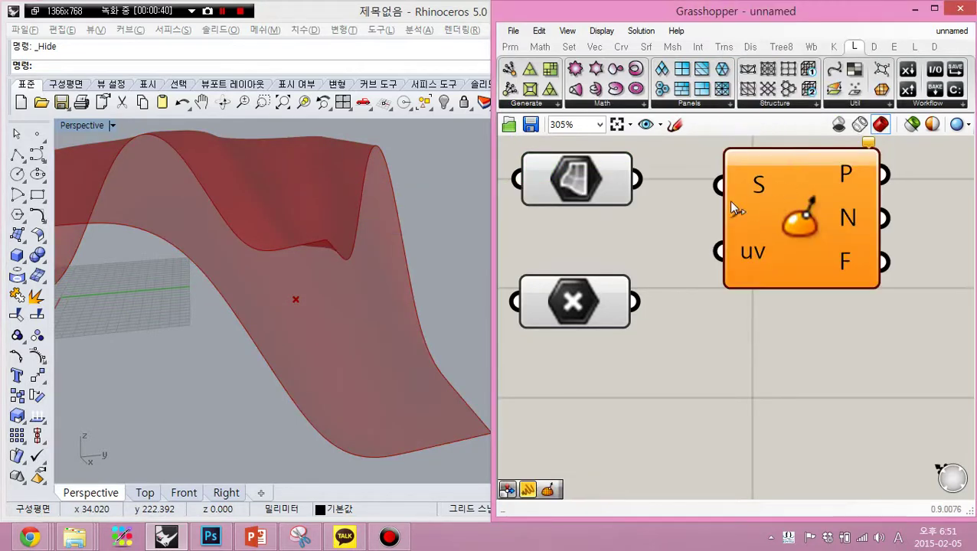
left_click_drag(719, 184, 639, 179)
left_click_drag(795, 215, 811, 211)
right_click_drag(843, 183, 809, 196)
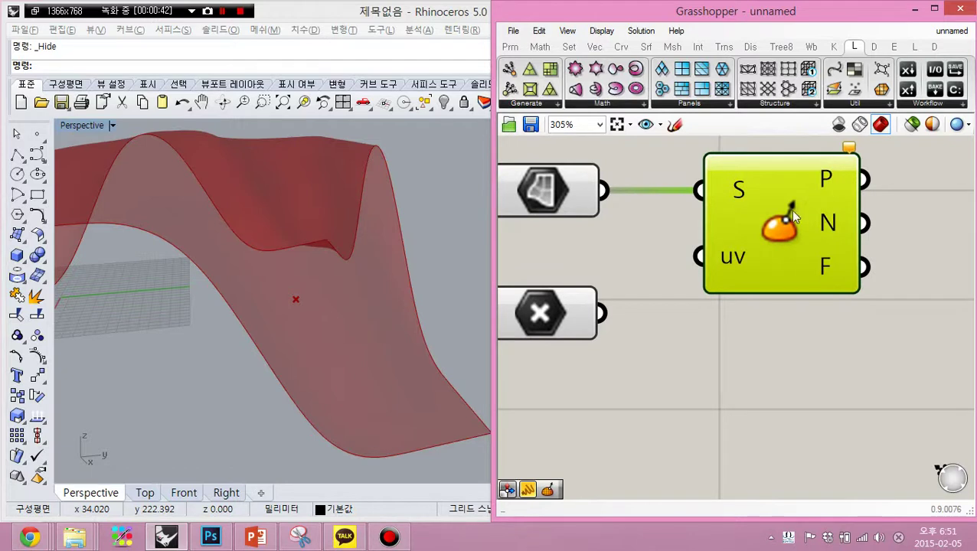
mouse_move(740, 273)
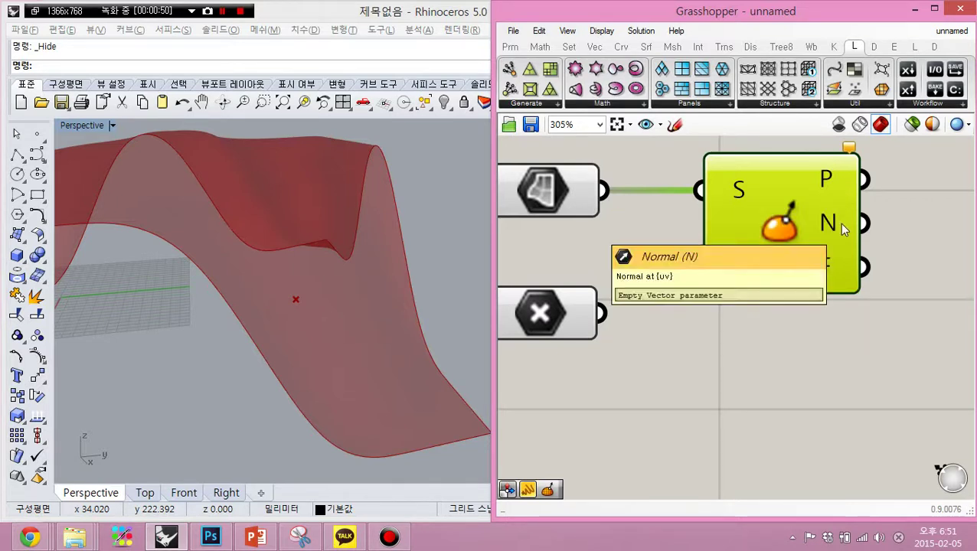
mouse_move(842, 272)
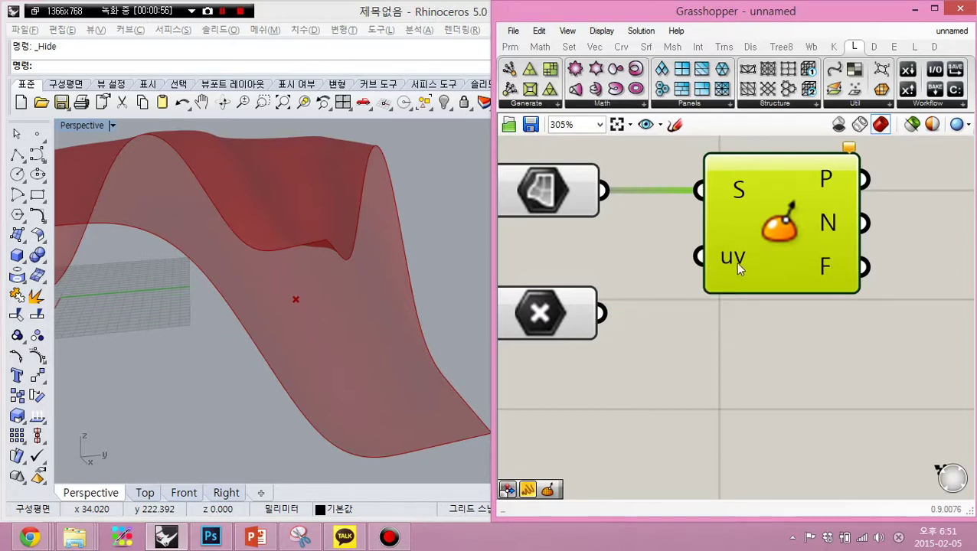
left_click_drag(754, 264, 848, 265)
left_click_drag(600, 313, 520, 200)
left_click(540, 195)
left_click(545, 304)
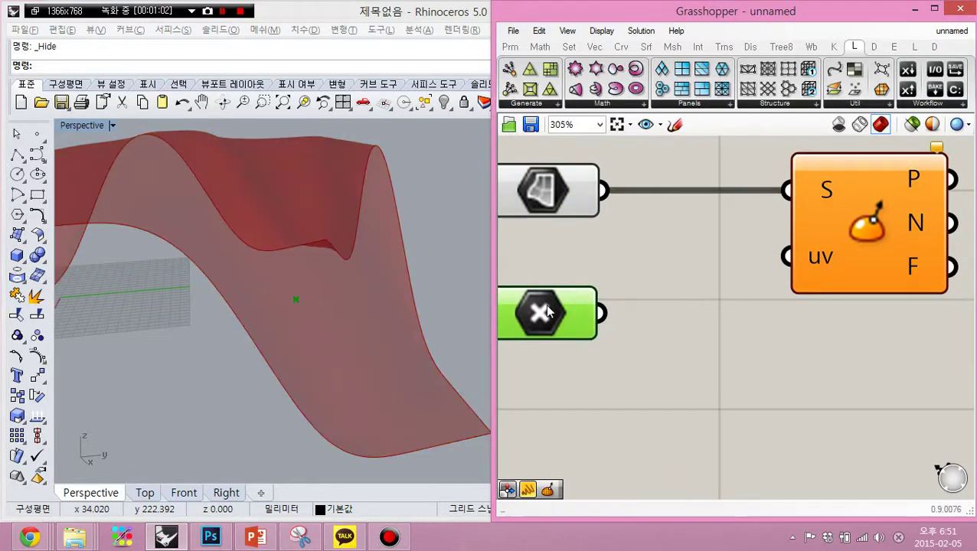
left_click(661, 255)
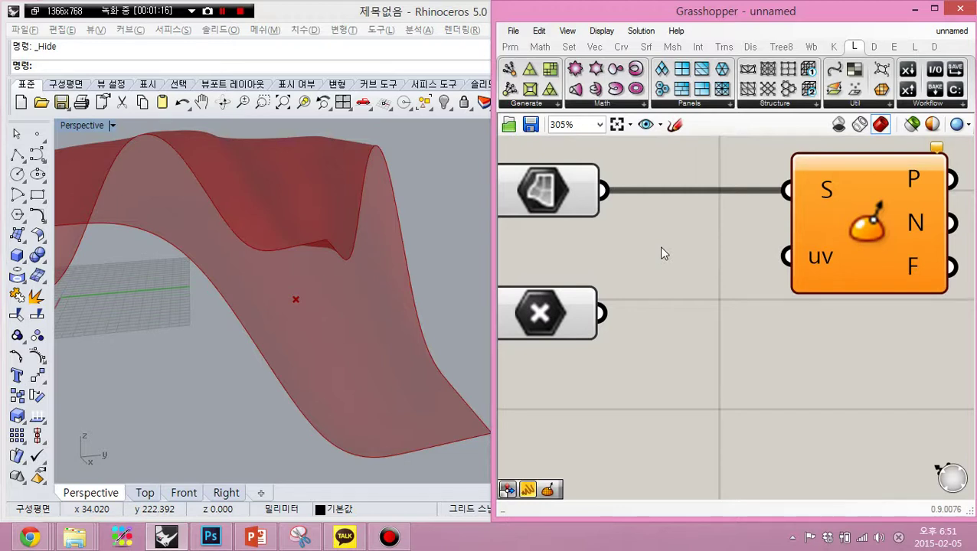
Step: Add a Surface Closest Point component and connect the Point parameter to its P input and the Surface parameter to its S input
double_click(660, 285)
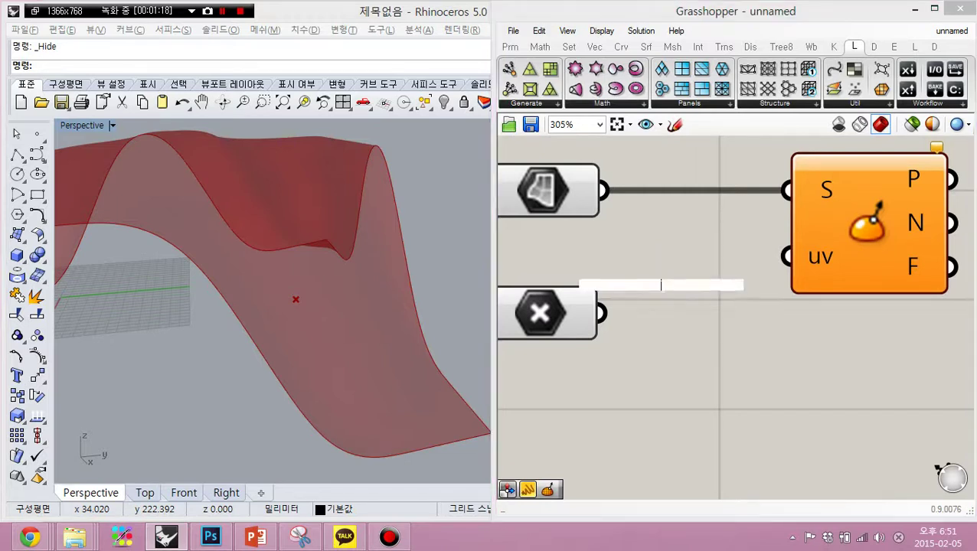
type("cp")
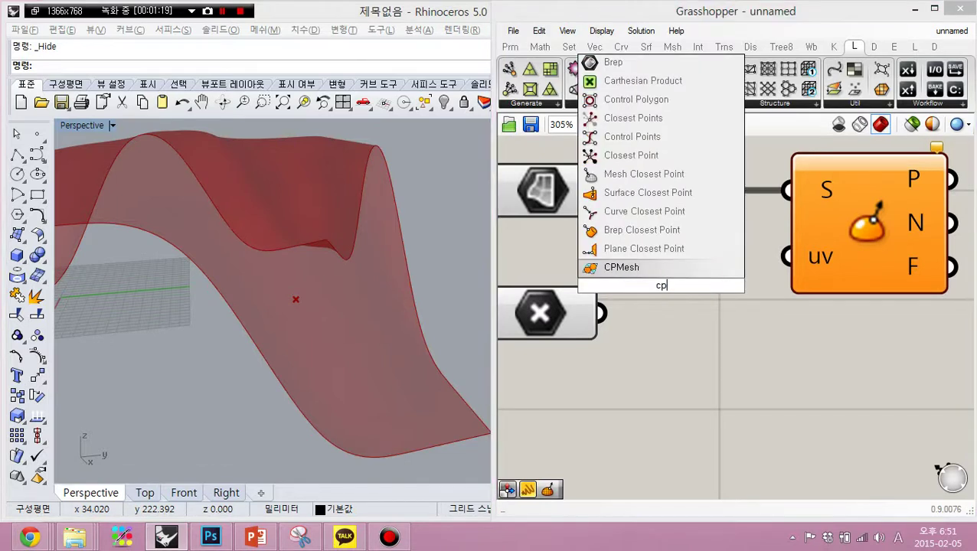
left_click(656, 206)
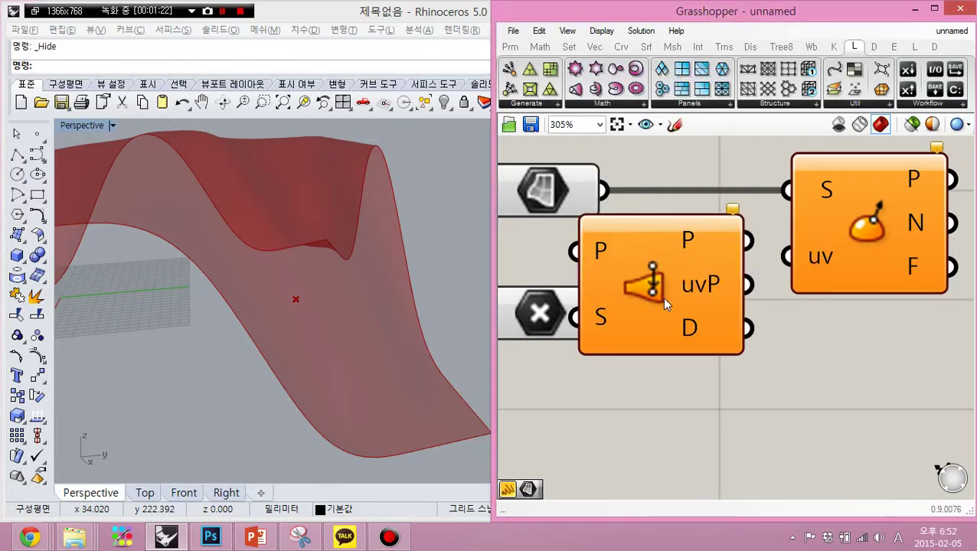
left_click_drag(662, 297, 735, 394)
left_click_drag(650, 348, 605, 339)
left_click_drag(649, 413, 606, 192)
left_click(681, 263)
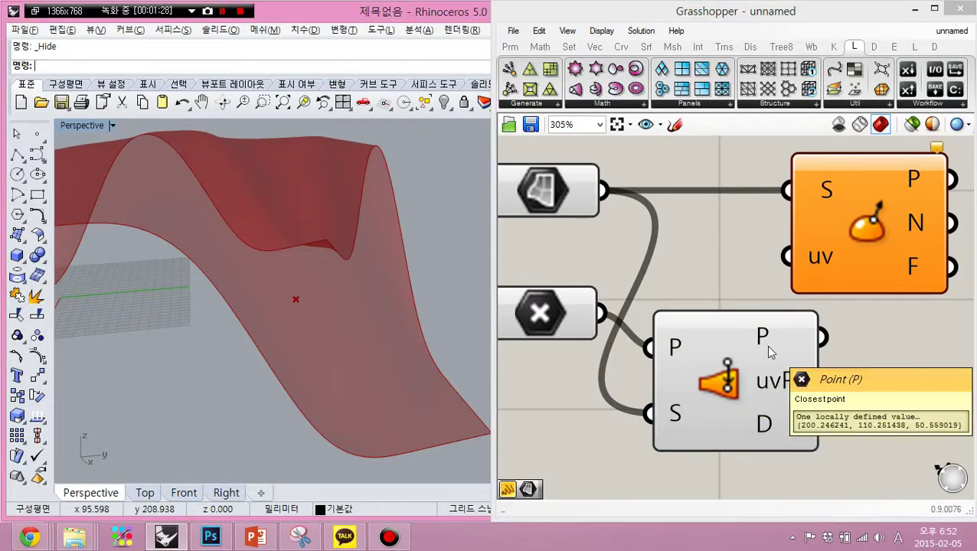
Step: Connect the uvP output of Surface Closest Point to the uv input of Evaluate Surface and shift Evaluate Surface farther away
mouse_move(770, 344)
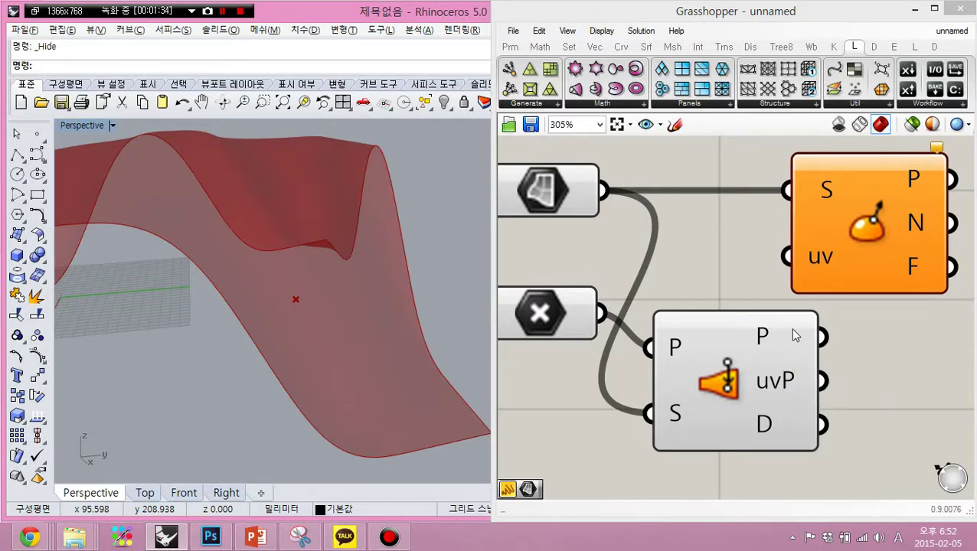
mouse_move(798, 392)
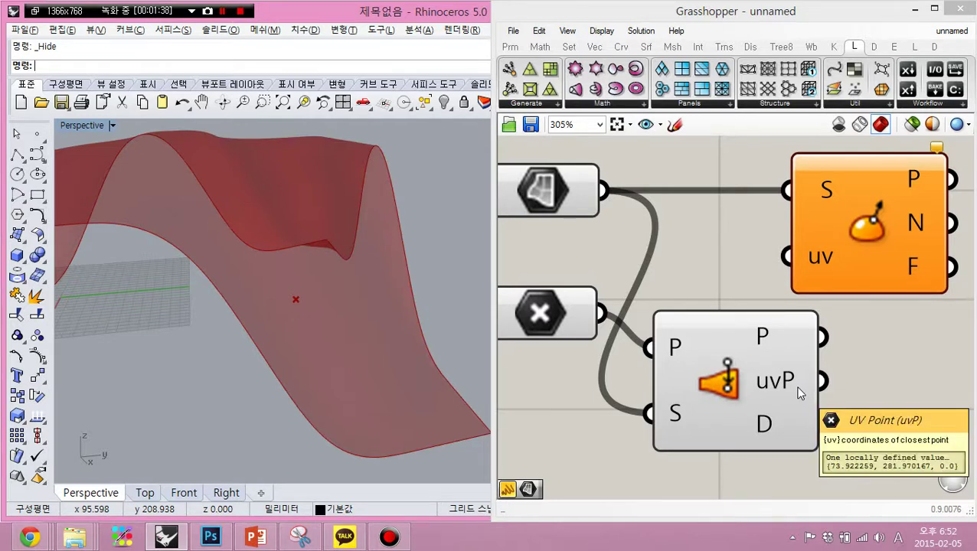
right_click_drag(798, 392, 721, 388)
left_click(827, 264)
left_click_drag(740, 381, 706, 257)
left_click_drag(780, 264, 857, 265)
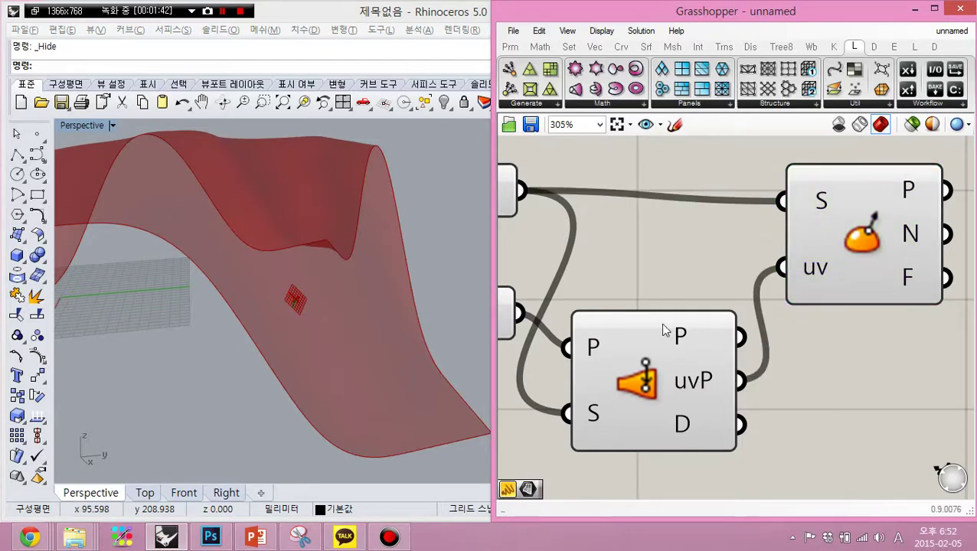
Step: Check the resulting frame on the surface, and arrange Surface Closest Point between the parameters and the Evaluate Surface component
right_click_drag(230, 367, 266, 384)
scroll(301, 324, "up", 5)
scroll(300, 317, "down", 8)
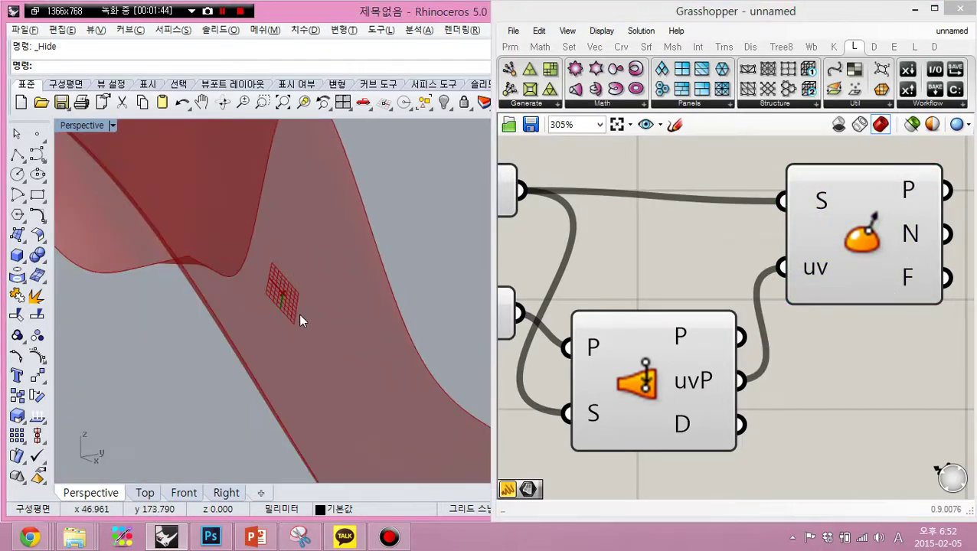
left_click(699, 355)
left_click_drag(699, 354, 706, 260)
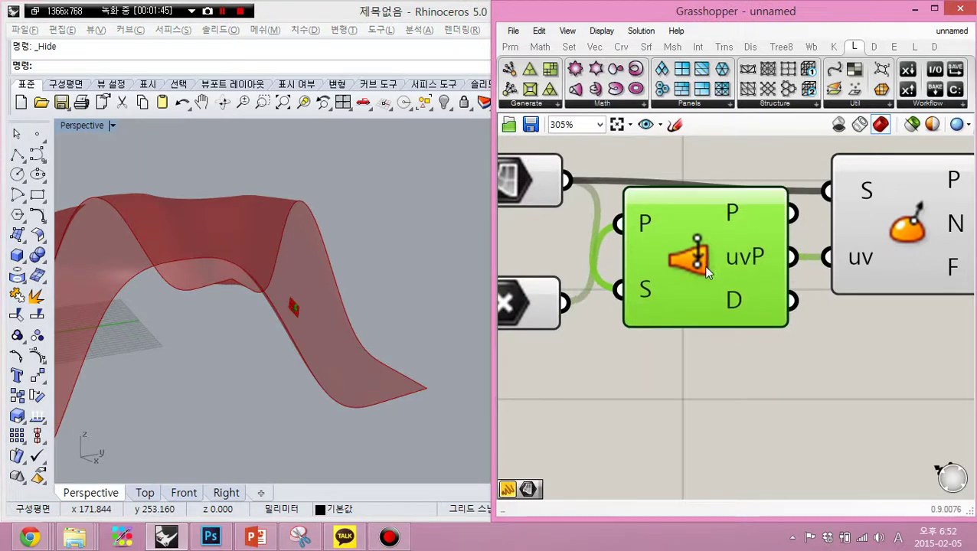
left_click(874, 331)
left_click_drag(899, 277, 893, 232)
left_click(872, 282, "ctrl")
left_click(878, 239)
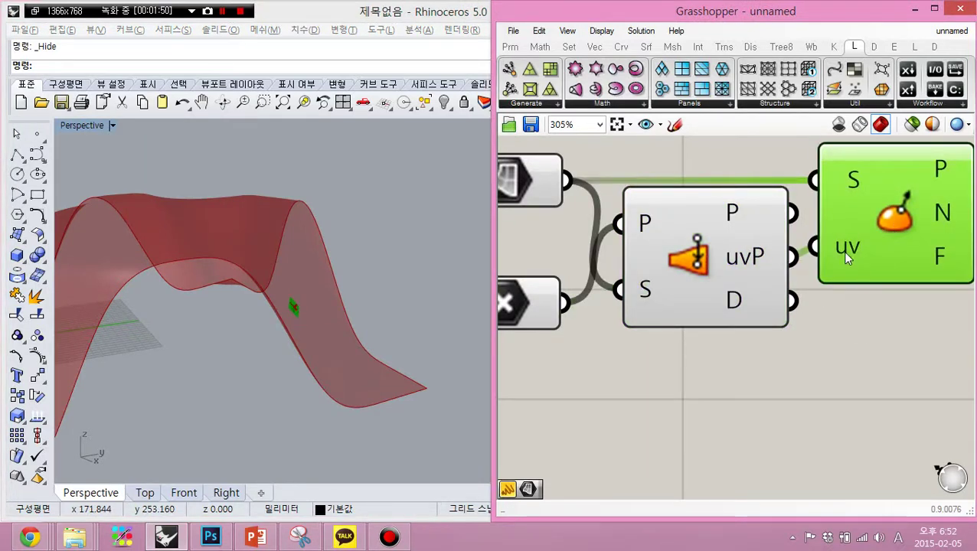
left_click(826, 353)
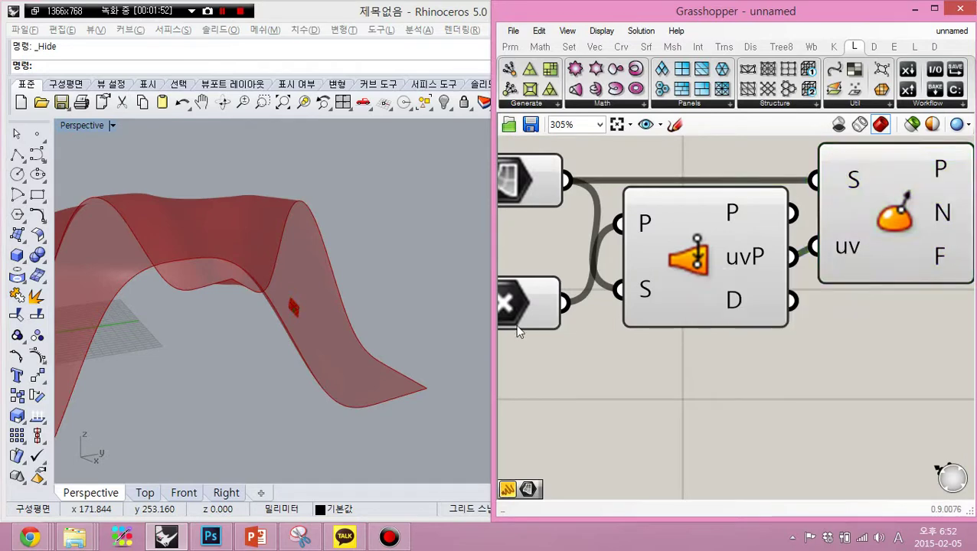
Step: Maximize the Grasshopper window and bring free canvas space below the existing components into view
left_click(682, 288)
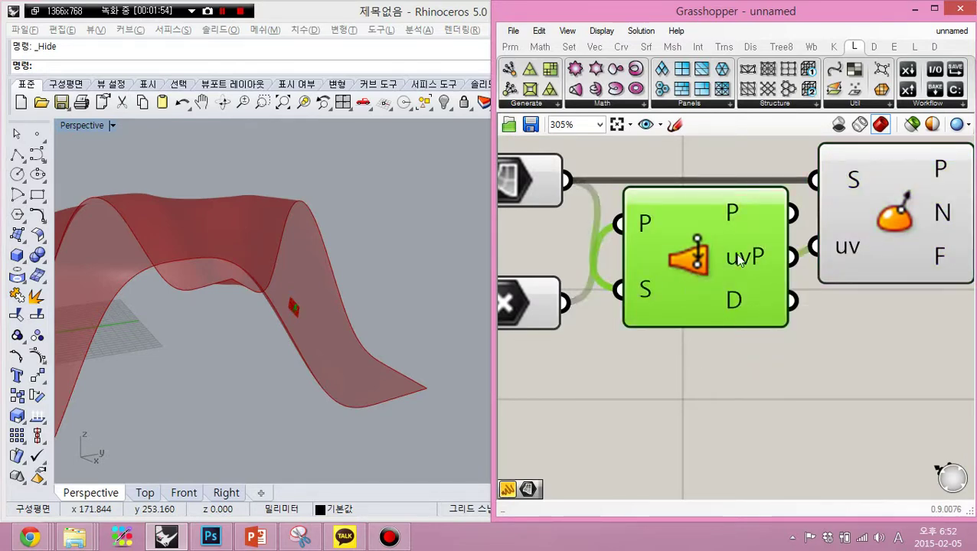
double_click(733, 11)
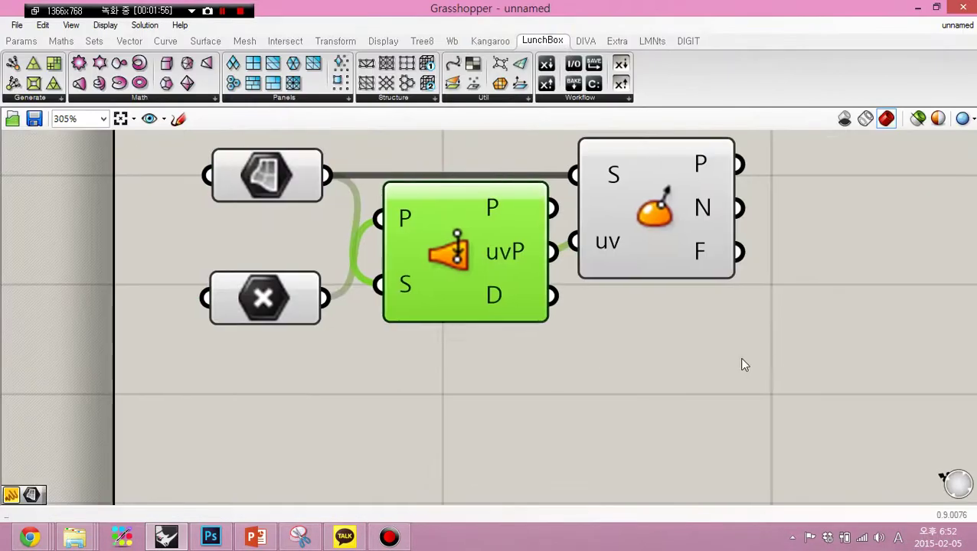
left_click(741, 365)
right_click_drag(740, 359, 744, 332)
right_click_drag(656, 359, 594, 349)
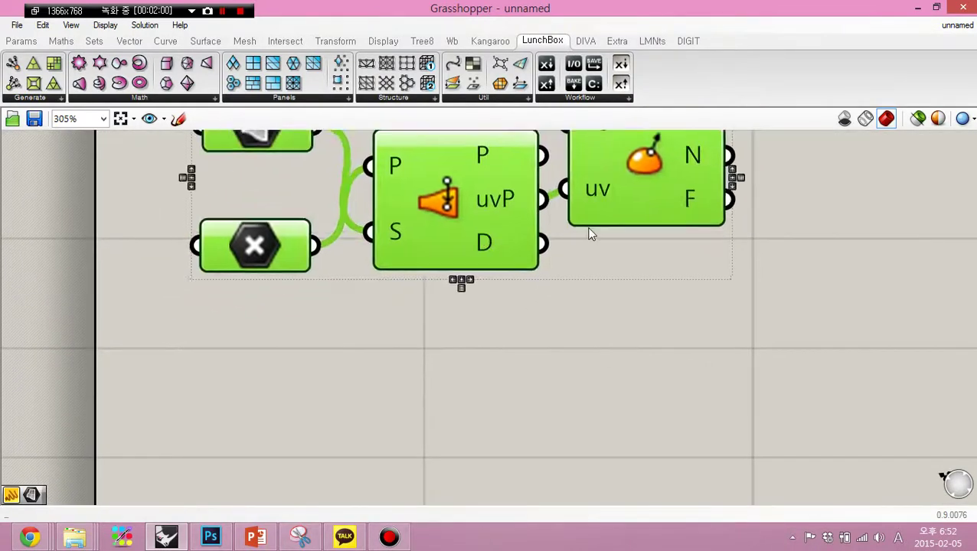
right_click_drag(586, 233, 671, 308)
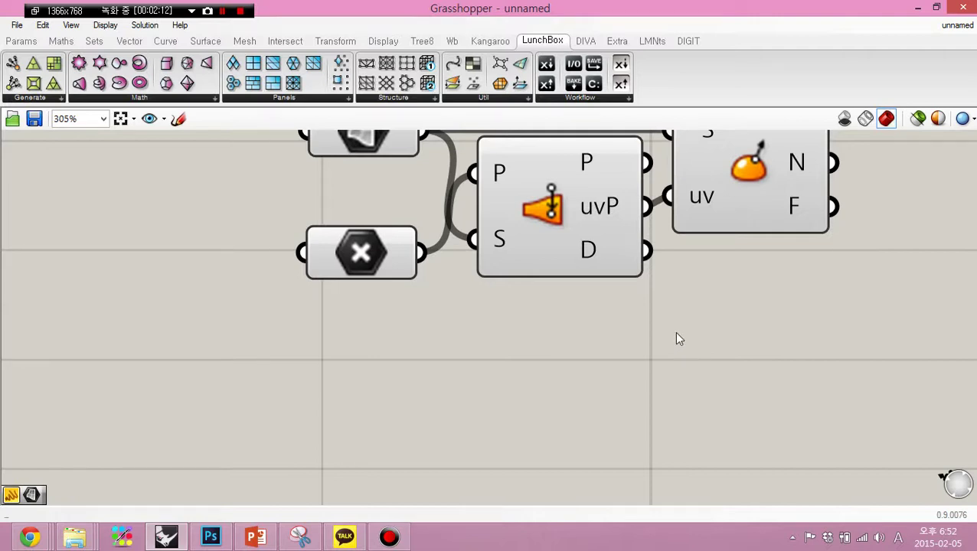
Step: Add a Curve Closest Point component below the Surface Closest Point component
right_click_drag(566, 360, 529, 381)
double_click(531, 385)
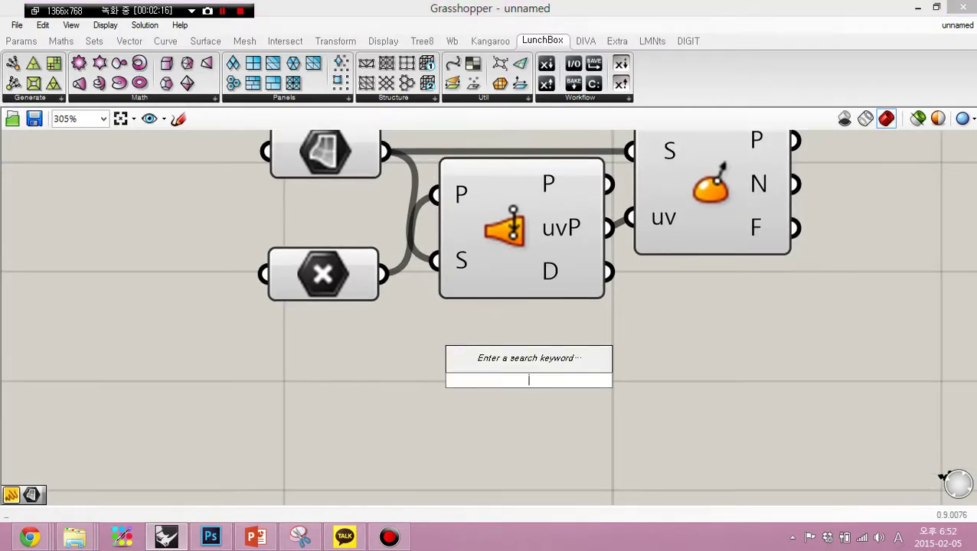
type("cp")
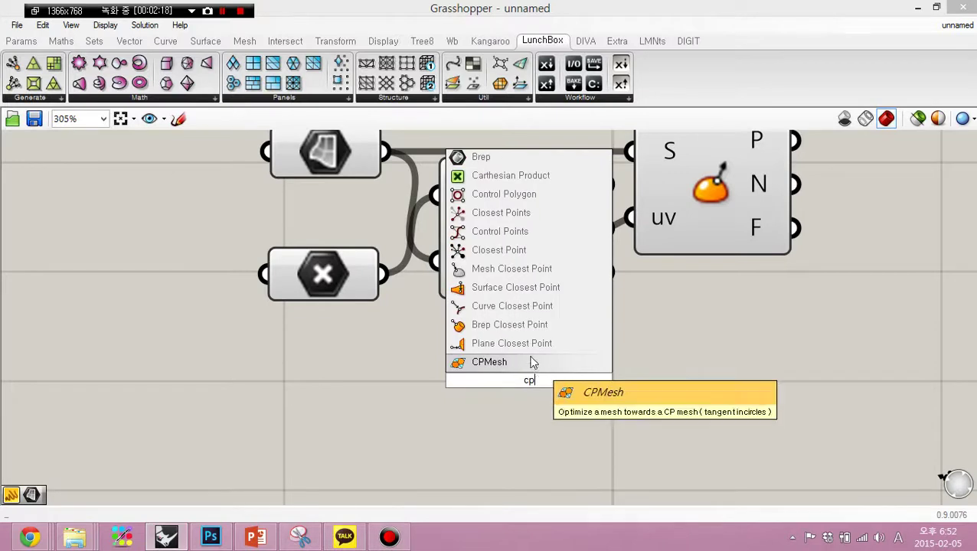
left_click(527, 307)
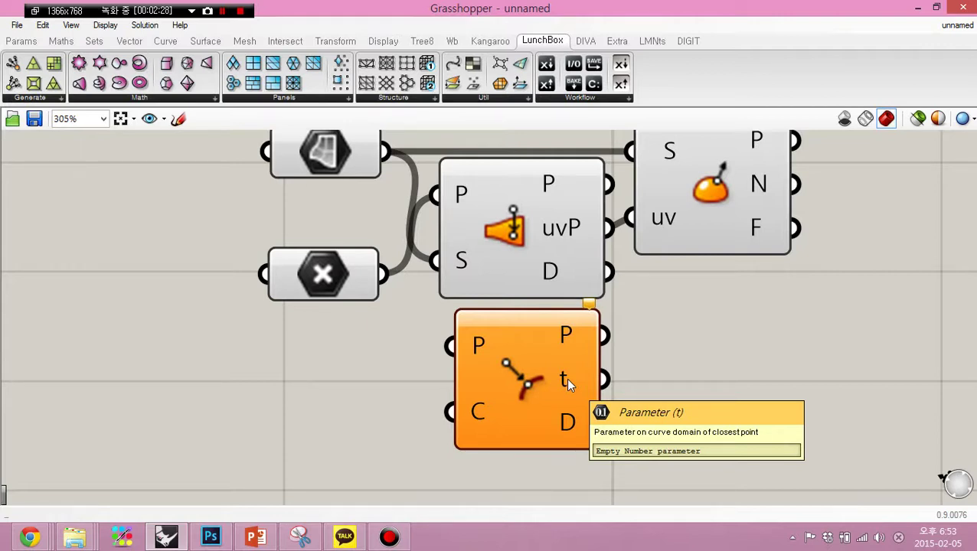
Step: Add a Brep Closest Point component and place it directly below the Curve Closest Point component
right_click_drag(669, 362, 669, 327)
double_click(669, 327)
type("cp")
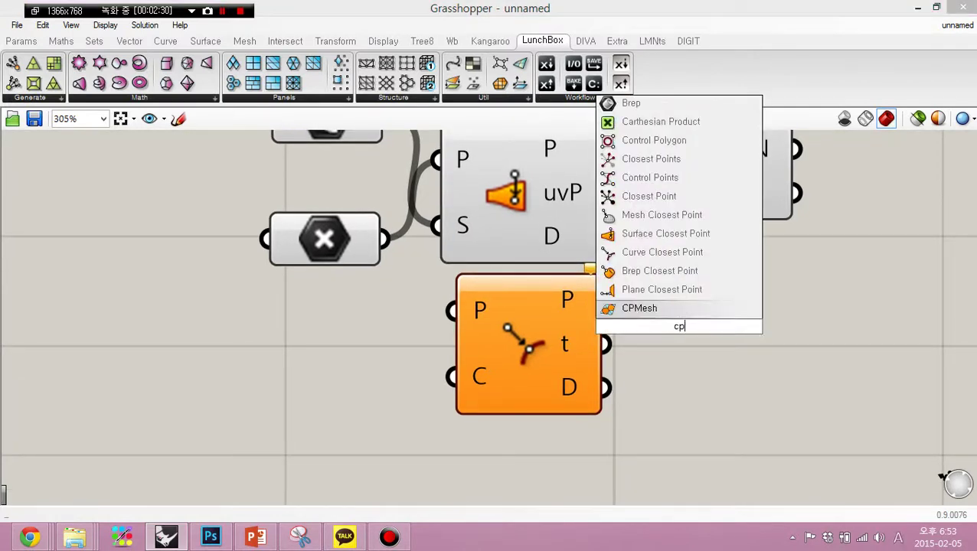
left_click(673, 282)
left_click_drag(679, 324, 533, 404)
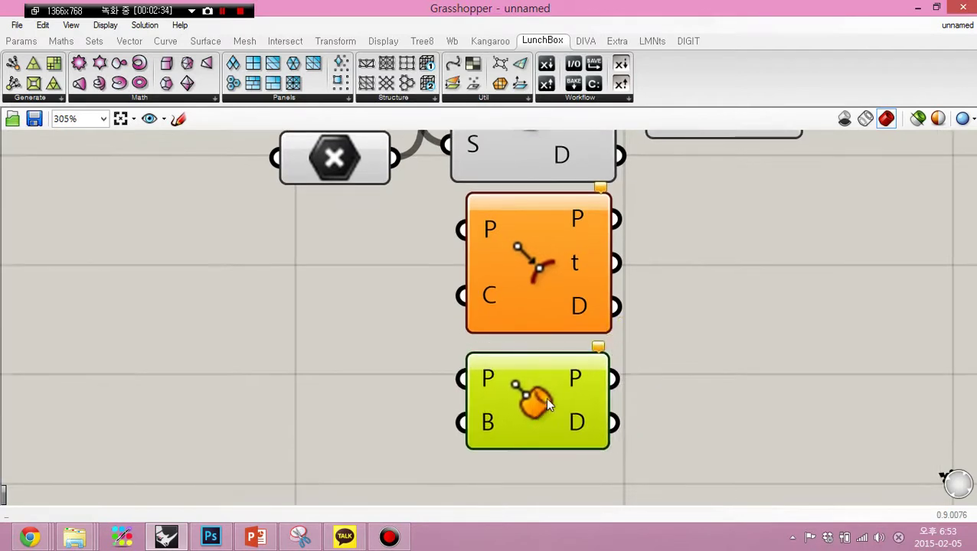
Step: Add a Mesh Closest Point component and align it directly below the Brep Closest Point component
double_click(716, 380)
type("cp")
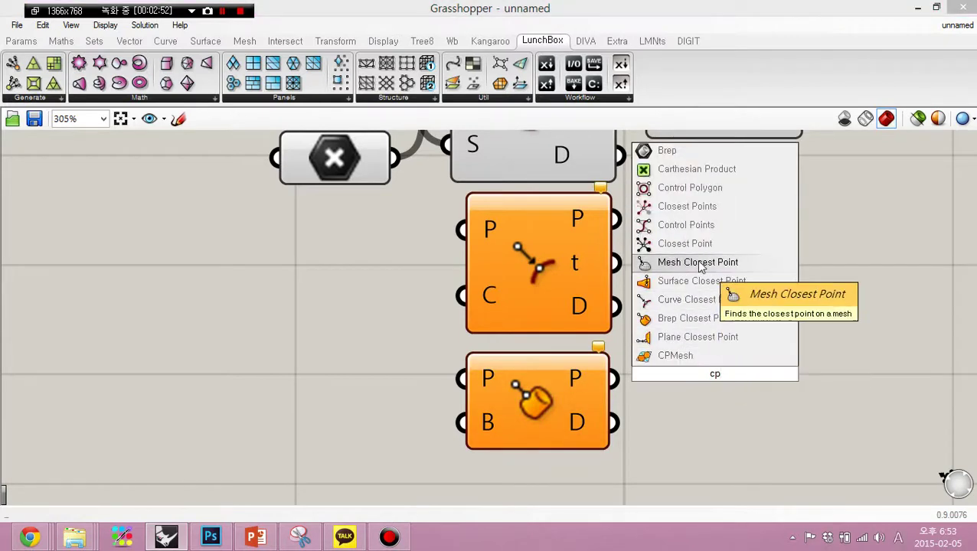
left_click(697, 263)
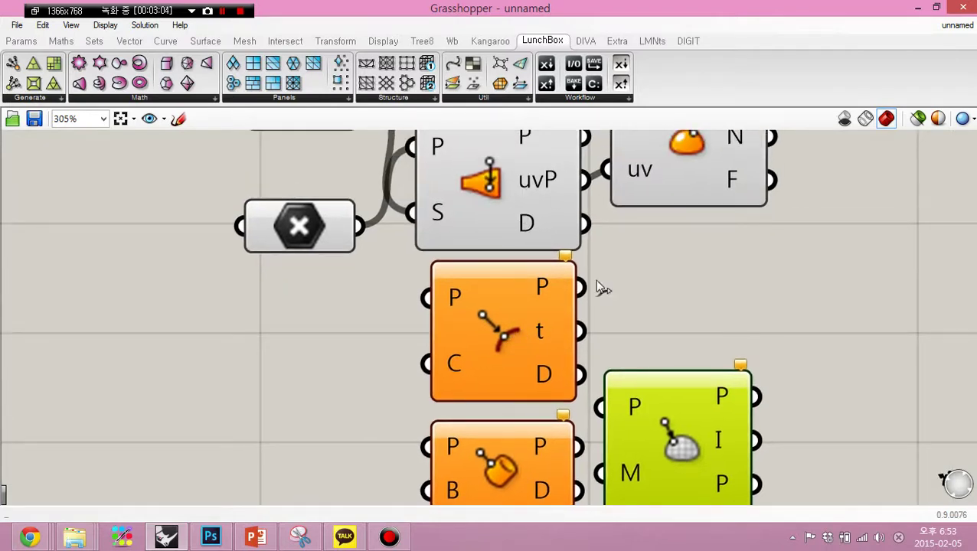
left_click(545, 376)
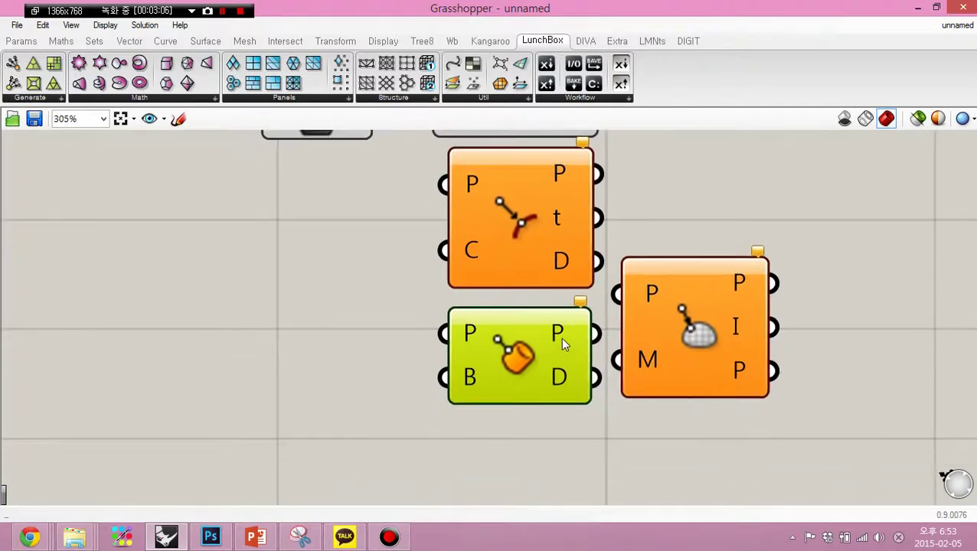
left_click(565, 427)
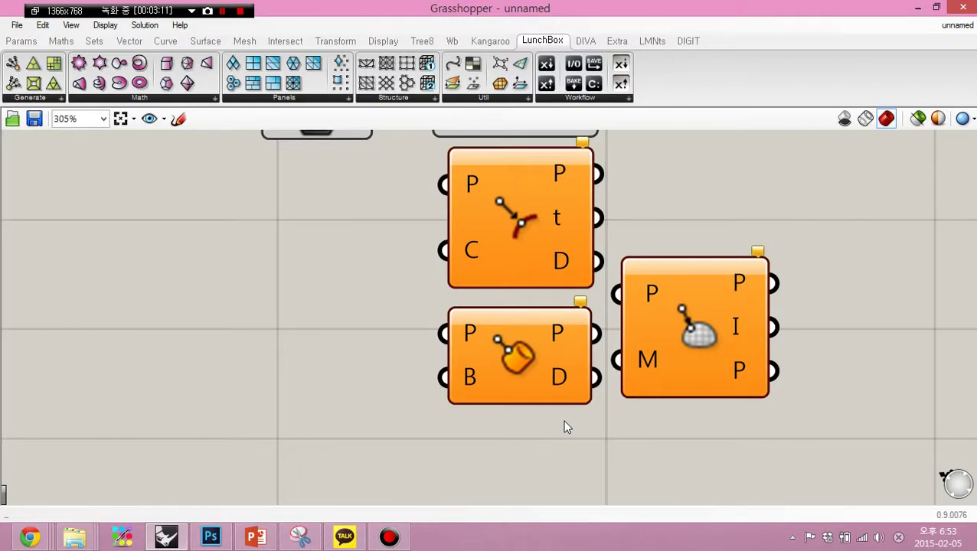
left_click_drag(665, 329, 507, 408)
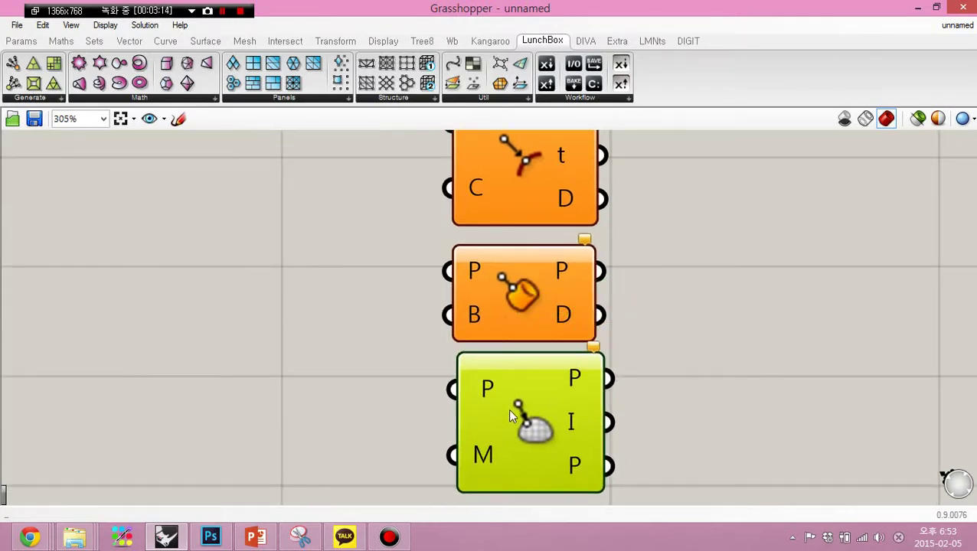
left_click(683, 386)
Step: Examine the outputs of the Mesh Closest Point component and compare the stacked closest-point components
right_click_drag(683, 386, 680, 311)
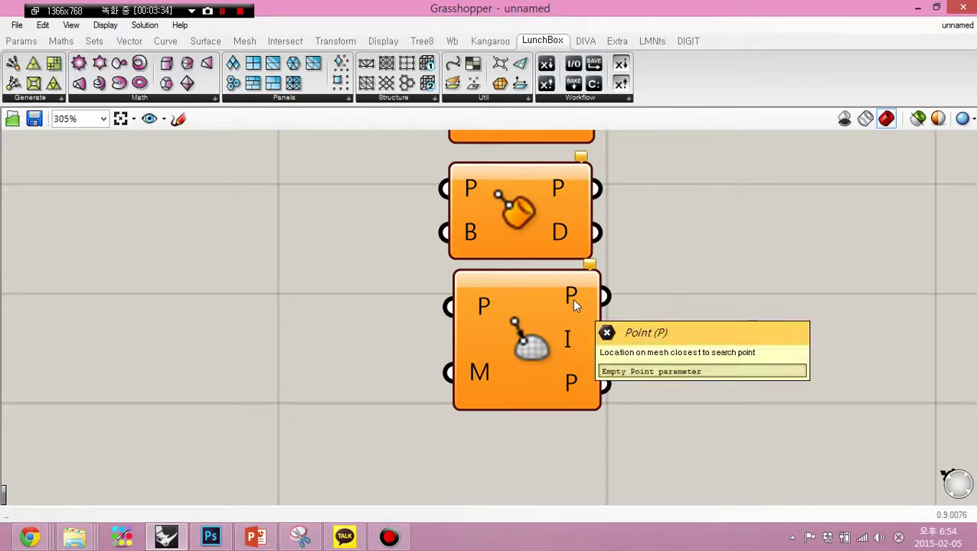
mouse_move(571, 334)
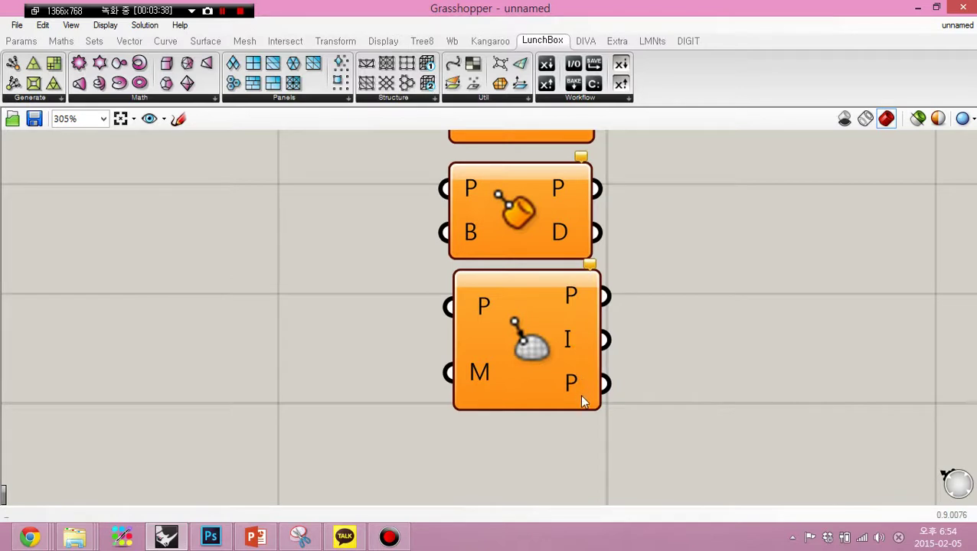
mouse_move(580, 391)
right_click_drag(695, 305, 622, 301)
scroll(621, 301, "down", 4)
scroll(523, 261, "up", 2)
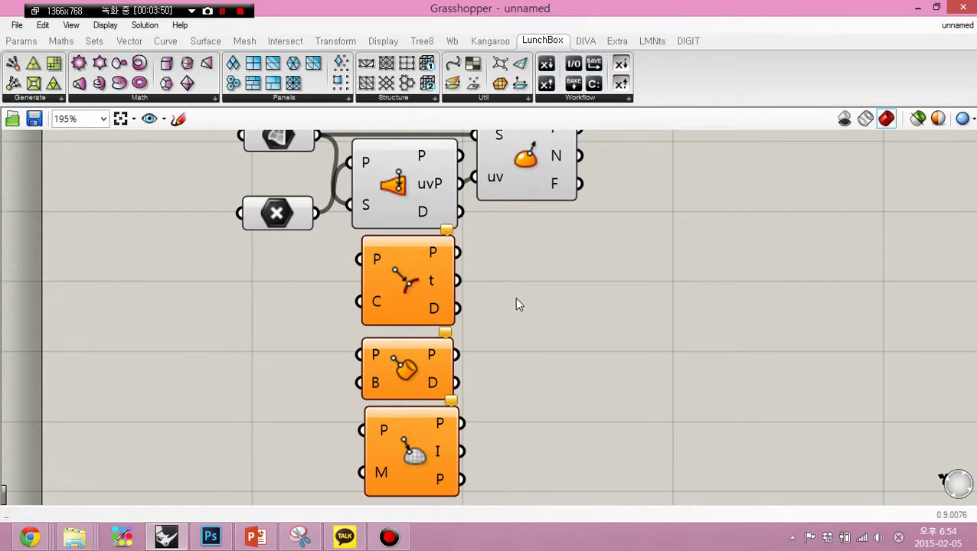
left_click(222, 10)
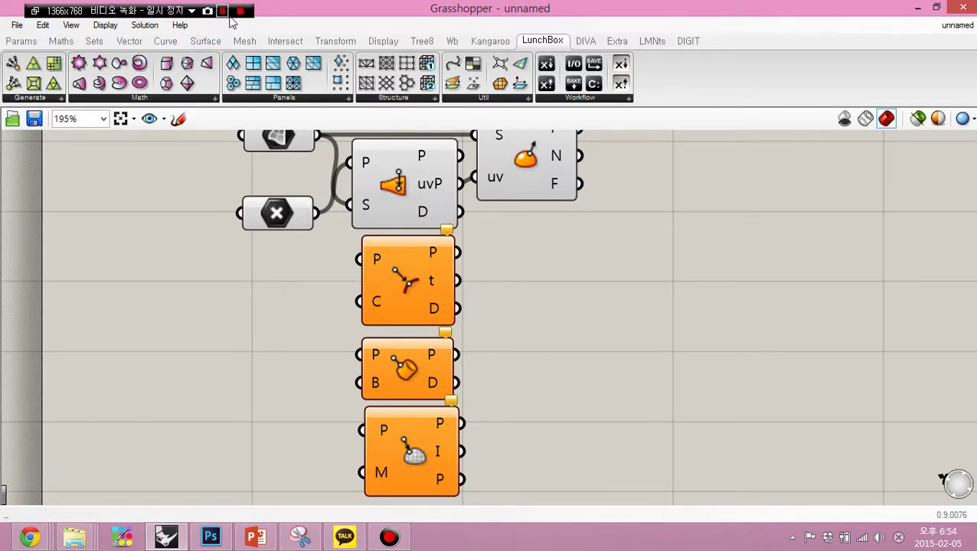